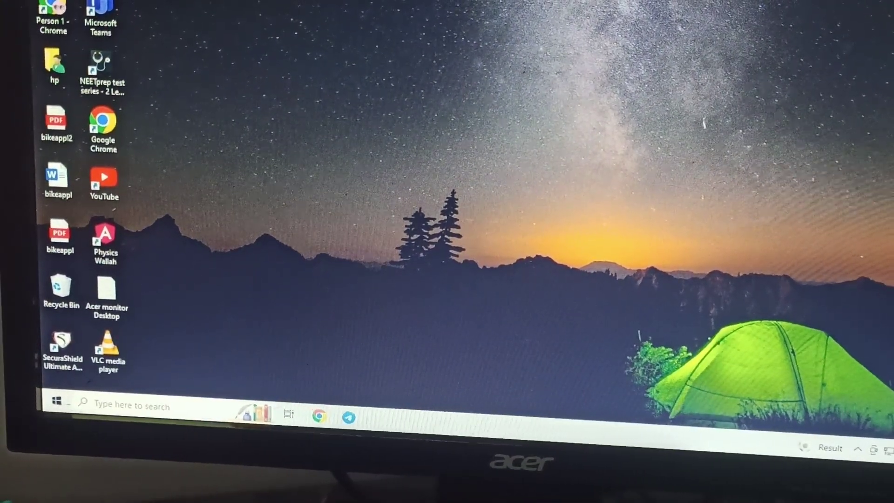
From the Start menu, view the Power options list and dismiss it without choosing.
key("super")
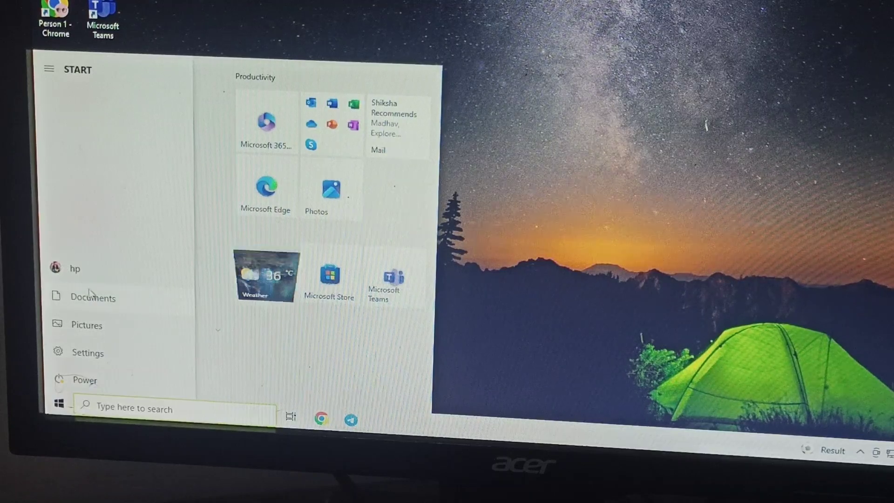
left_click(97, 385)
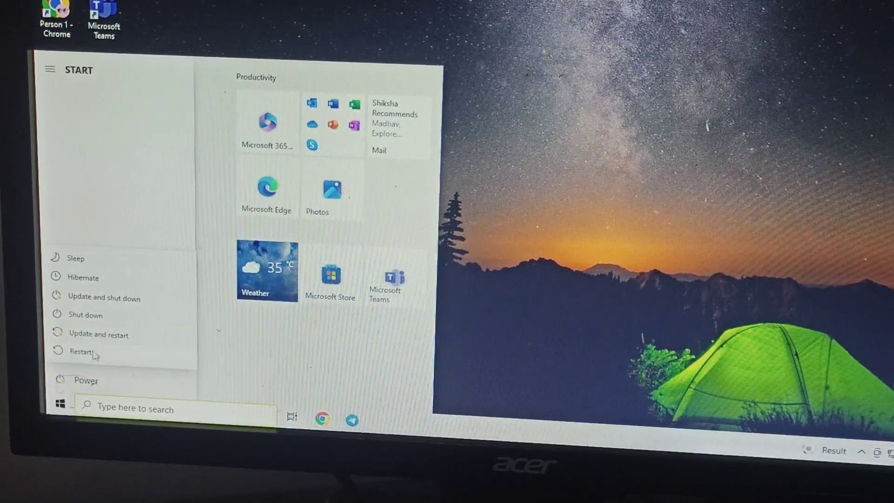
key("Escape")
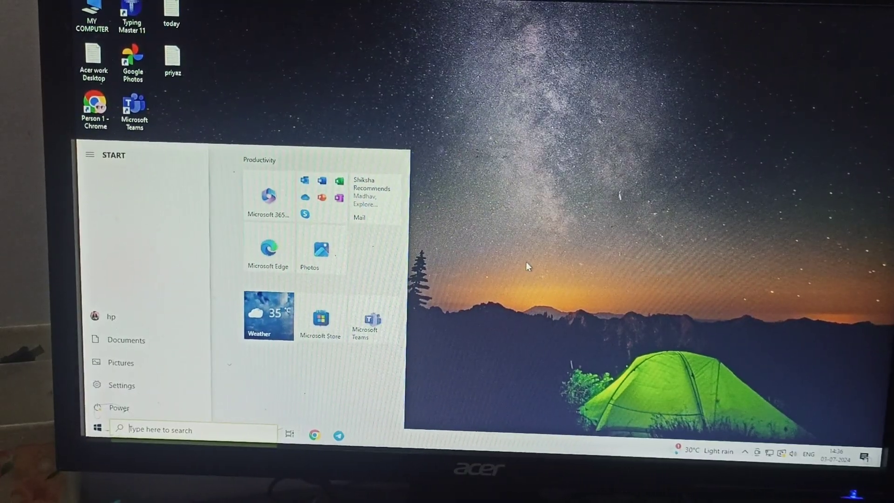
Dismiss the Start menu and open Display settings from the desktop context menu.
left_click(525, 267)
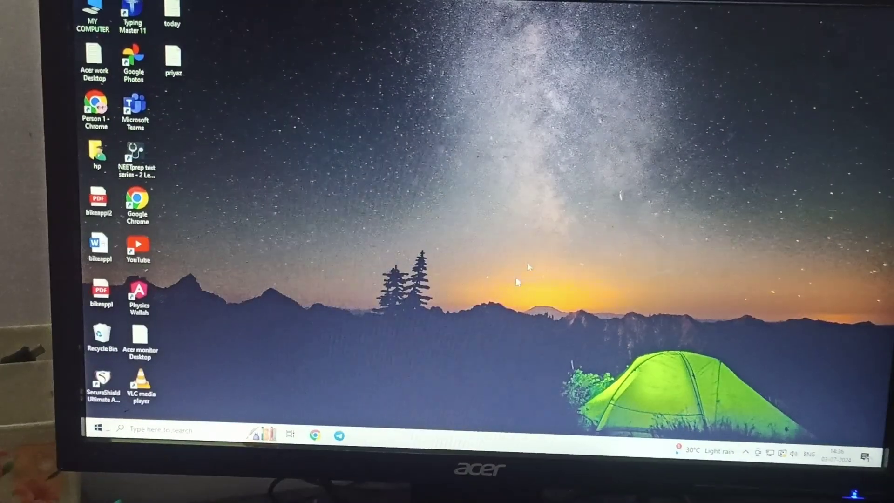
right_click(438, 137)
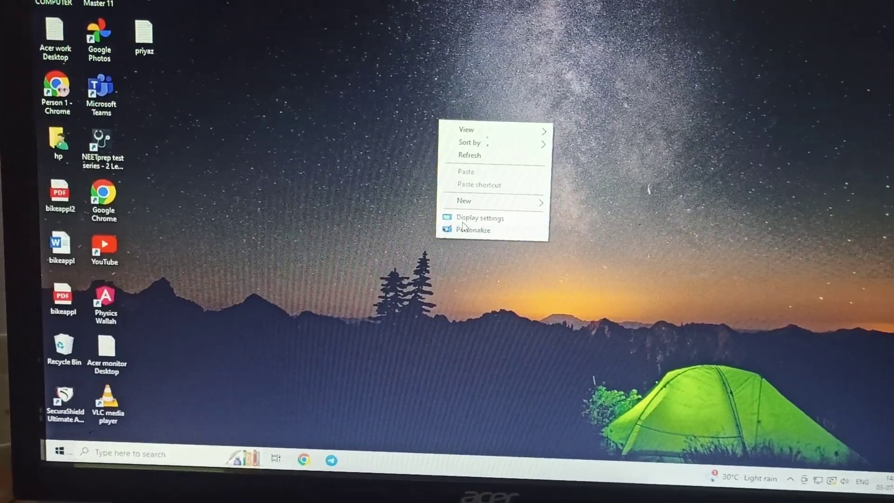
left_click(461, 223)
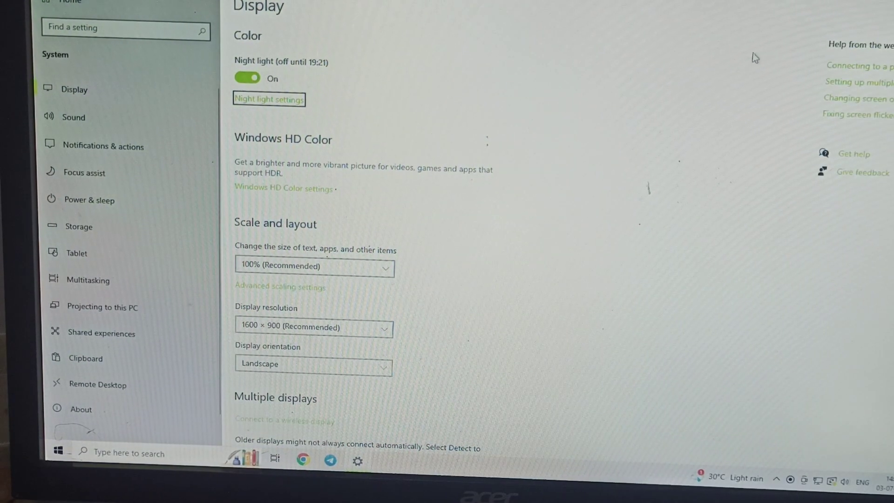
scroll(719, 231, "down", 2)
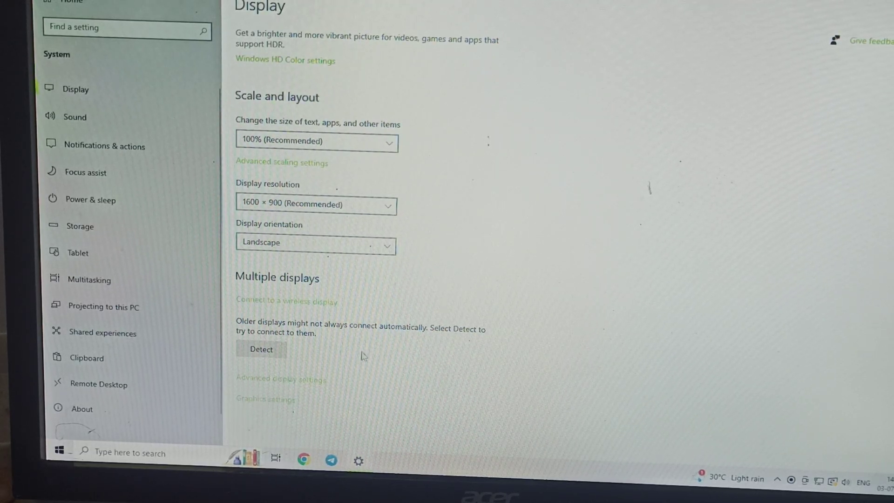
Open Advanced display settings to see the monitor details and 60 Hz refresh rate.
left_click(291, 381)
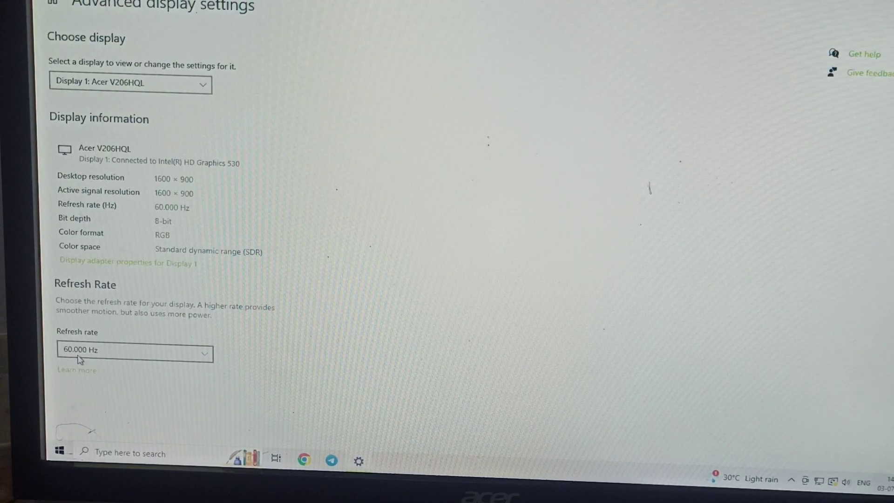
Expand the Refresh rate dropdown to show the 60.000 Hz option.
left_click(133, 354)
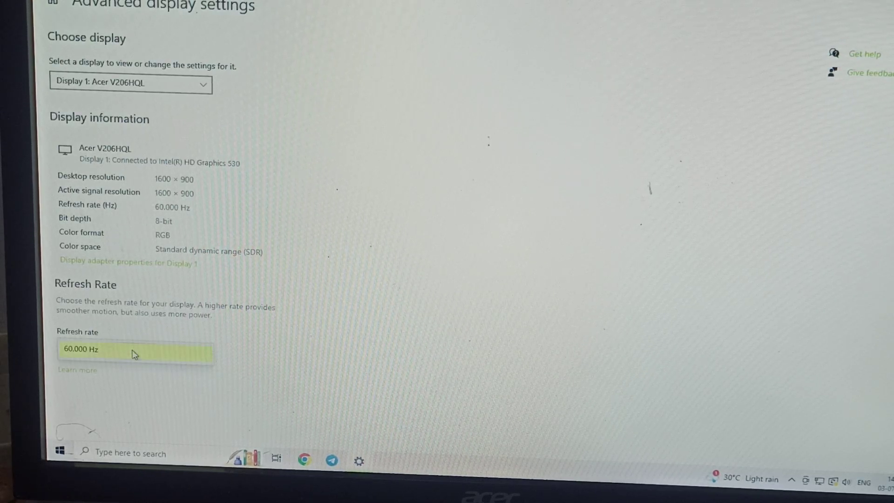